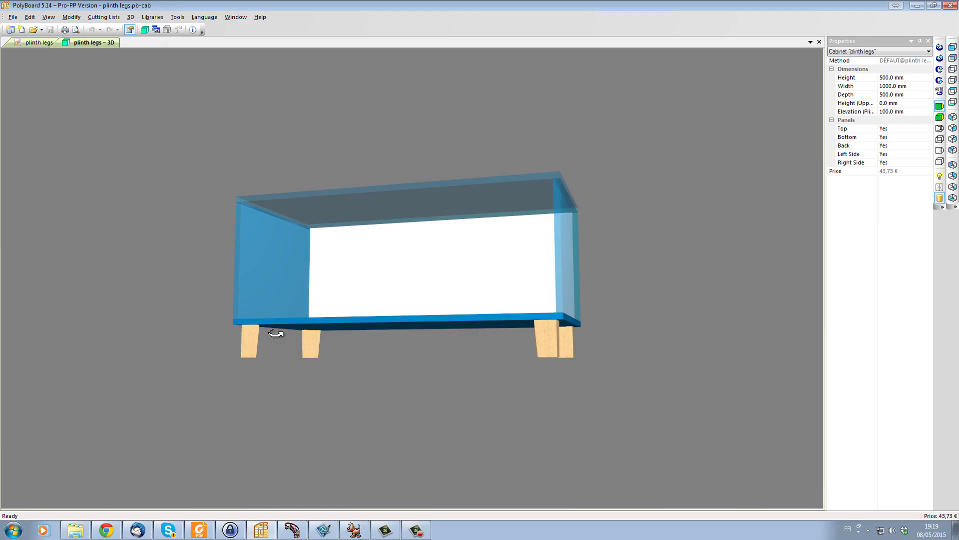
# Inspect the plinth-legs example in 3D, switching between wireframe and shaded display
pyautogui.moveTo(278, 332)
pyautogui.mouseDown()
pyautogui.moveTo(434, 367)
pyautogui.moveTo(539, 353)
pyautogui.moveTo(553, 336)
pyautogui.moveTo(508, 364)
pyautogui.moveTo(399, 364)
pyautogui.moveTo(278, 310)
pyautogui.moveTo(428, 357)
pyautogui.moveTo(338, 336)
pyautogui.moveTo(196, 341)
pyautogui.moveTo(456, 373)
pyautogui.moveTo(426, 381)
pyautogui.moveTo(466, 364)
pyautogui.moveTo(487, 383)
pyautogui.moveTo(606, 353)
pyautogui.moveTo(567, 382)
pyautogui.moveTo(437, 400)
pyautogui.moveTo(419, 351)
pyautogui.moveTo(334, 265)
pyautogui.moveTo(400, 406)
pyautogui.moveTo(325, 370)
pyautogui.moveTo(570, 374)
pyautogui.moveTo(444, 411)
pyautogui.moveTo(440, 289)
pyautogui.moveTo(467, 405)
pyautogui.moveTo(444, 327)
pyautogui.moveTo(447, 293)
pyautogui.mouseUp()
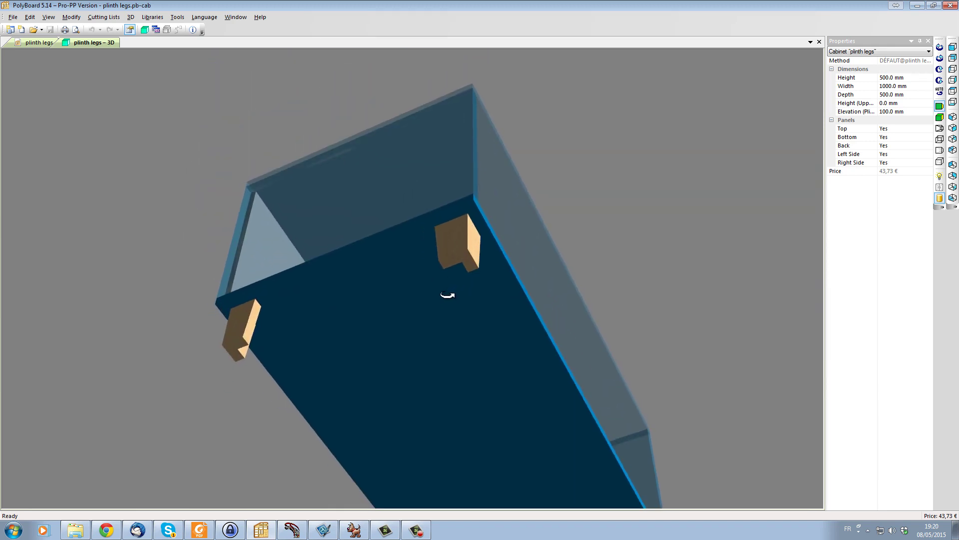
pyautogui.click(940, 150)
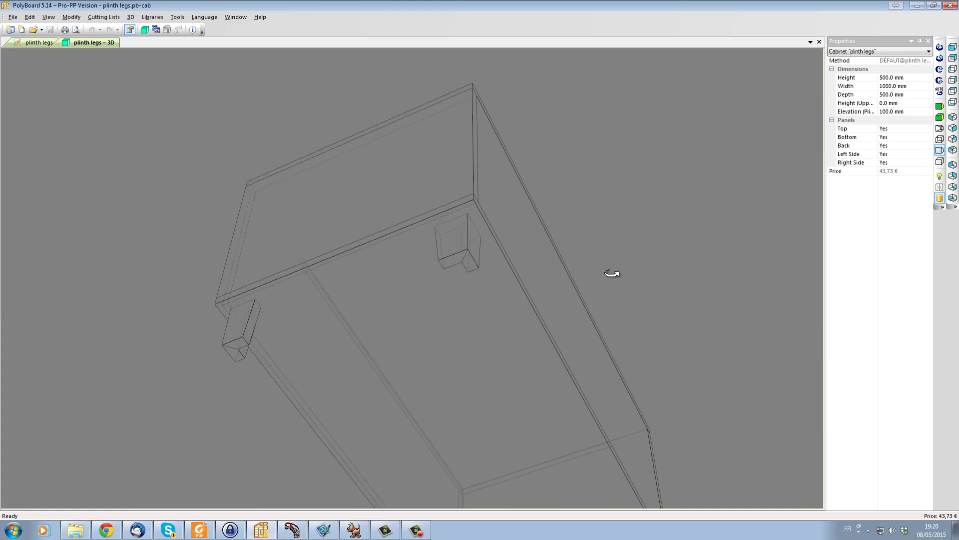
pyautogui.moveTo(515, 256); pyautogui.dragTo(577, 347)
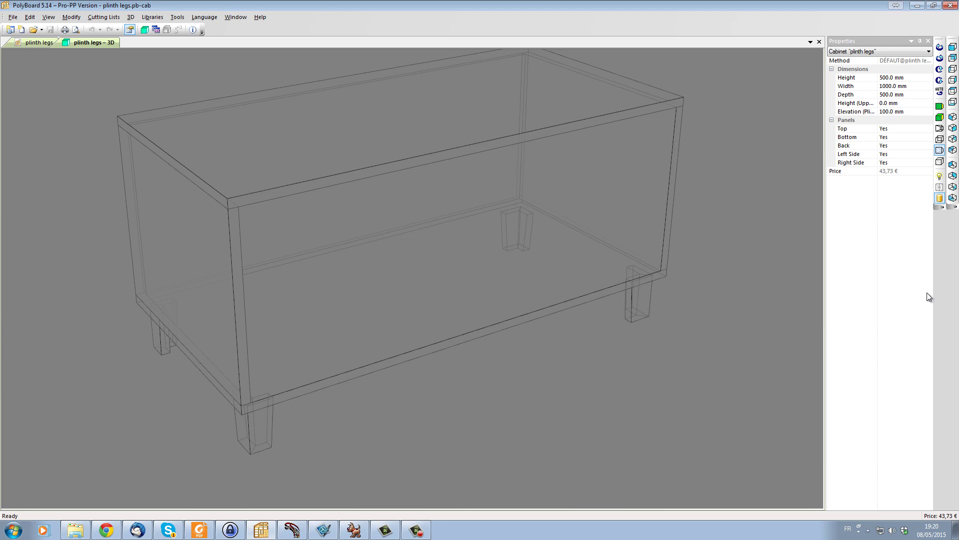
pyautogui.click(940, 106)
pyautogui.moveTo(484, 347)
pyautogui.mouseDown()
pyautogui.moveTo(405, 305)
pyautogui.moveTo(475, 334)
pyautogui.mouseUp()
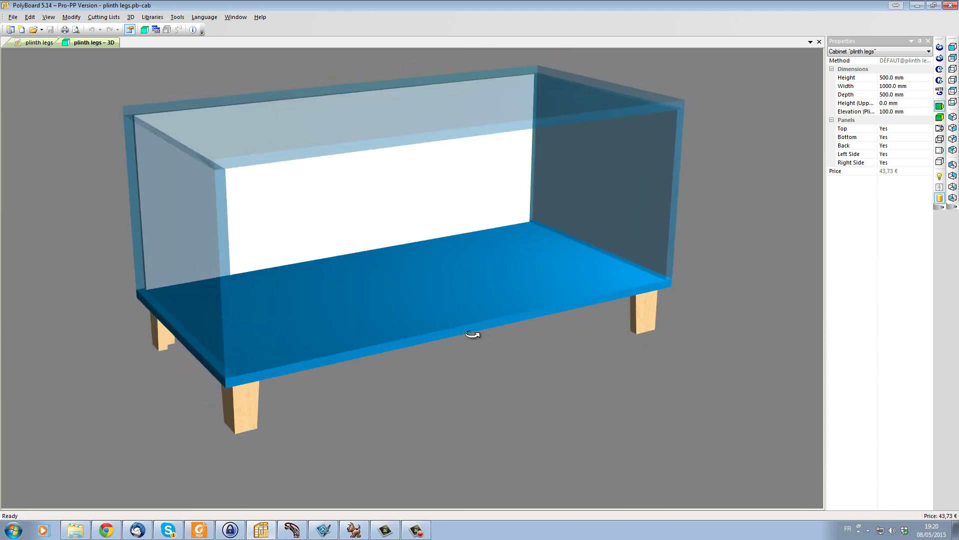
# Close the example and add a new 1000 × 500 × 500 mm cabinet at 150 mm elevation
pyautogui.click(819, 42)
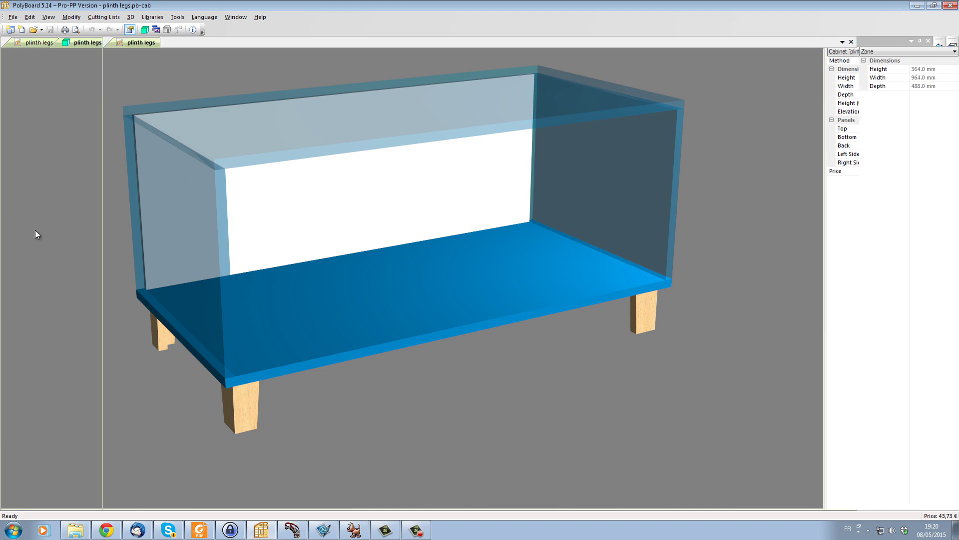
pyautogui.click(852, 41)
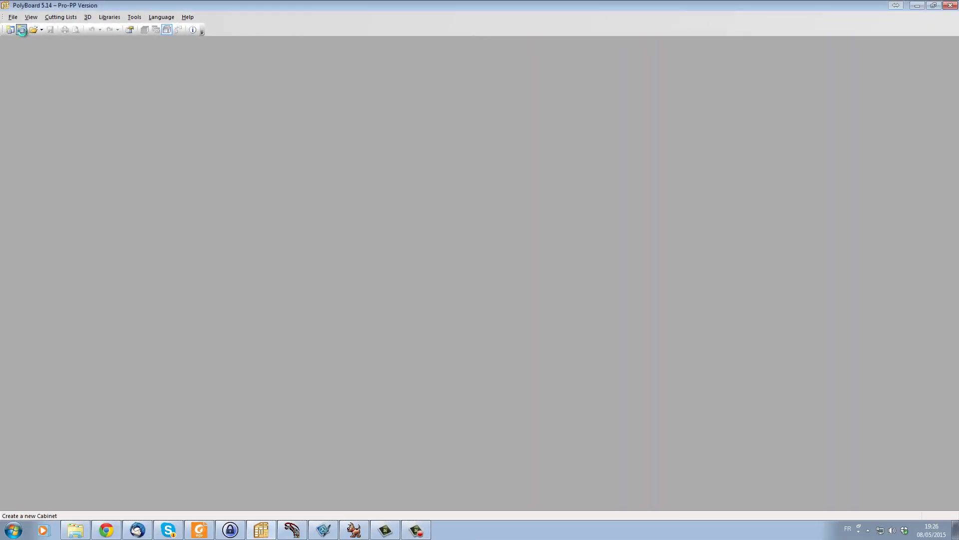
pyautogui.click(563, 372)
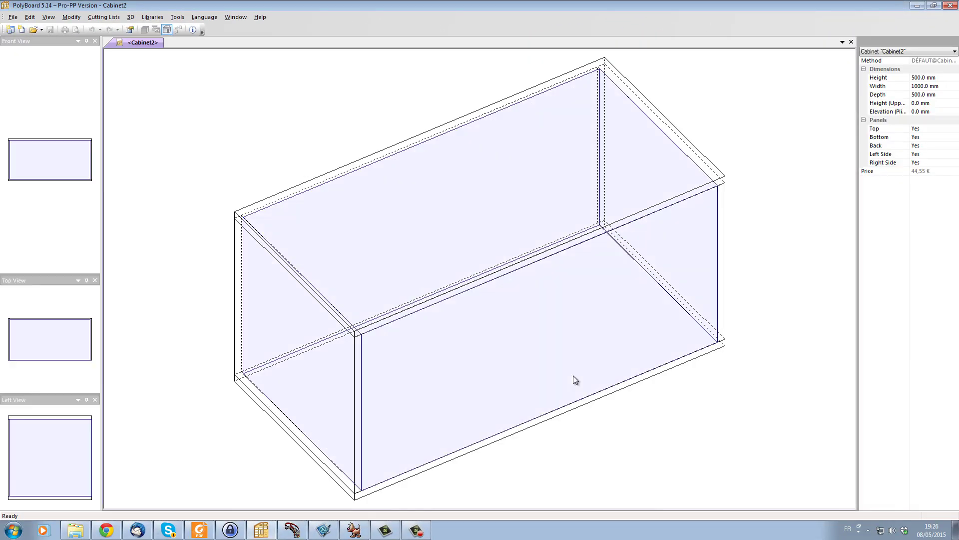
pyautogui.scroll(4, 566, 305)
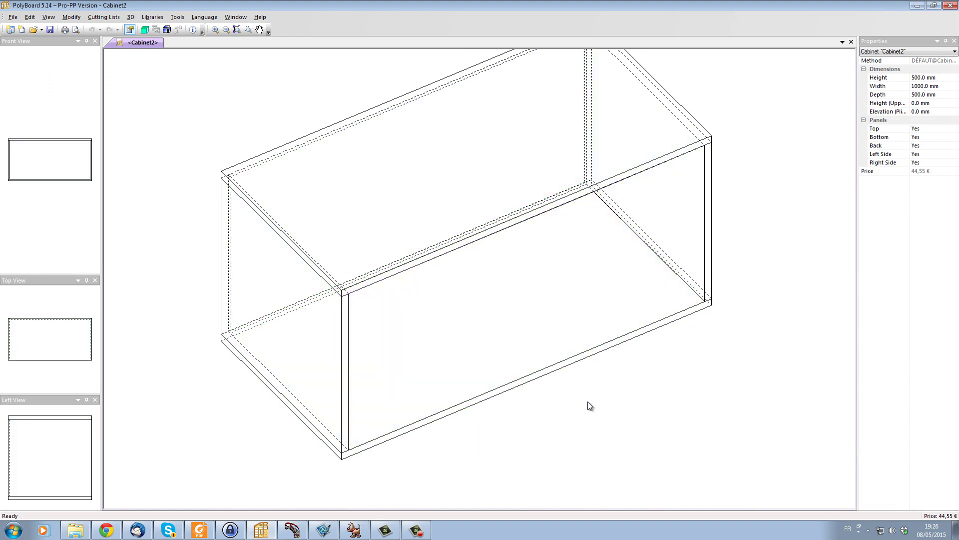
pyautogui.click(934, 112)
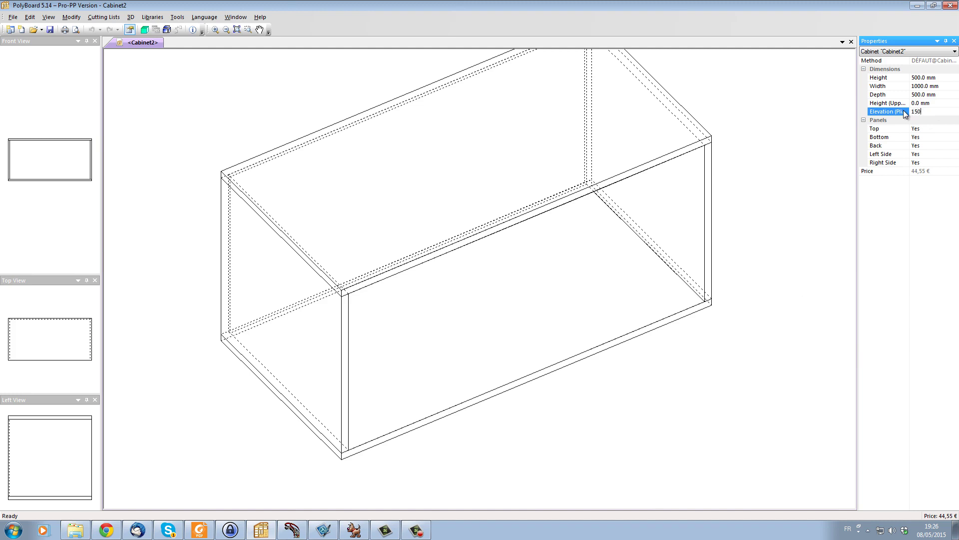
pyautogui.press('Return')
# Add front, back, left and right plinths to the base zone, each recessed 20 mm
pyautogui.rightClick(641, 305)
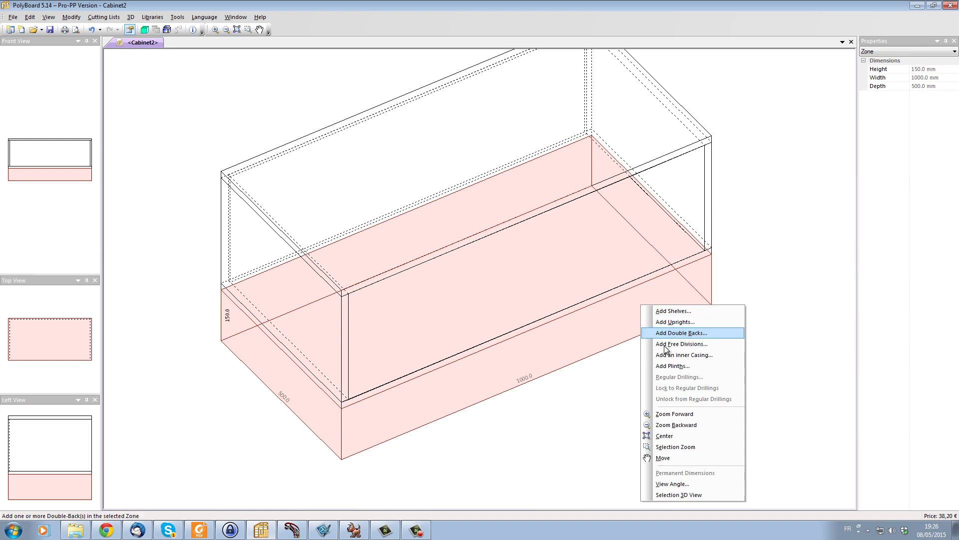
pyautogui.click(673, 366)
pyautogui.click(420, 237)
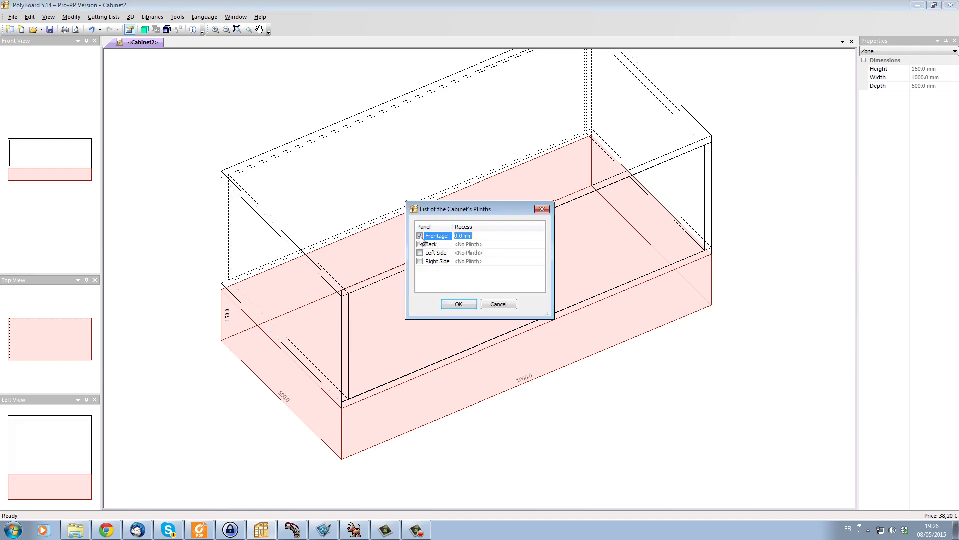
pyautogui.write('20')
pyautogui.click(419, 245)
pyautogui.write('20')
pyautogui.click(419, 253)
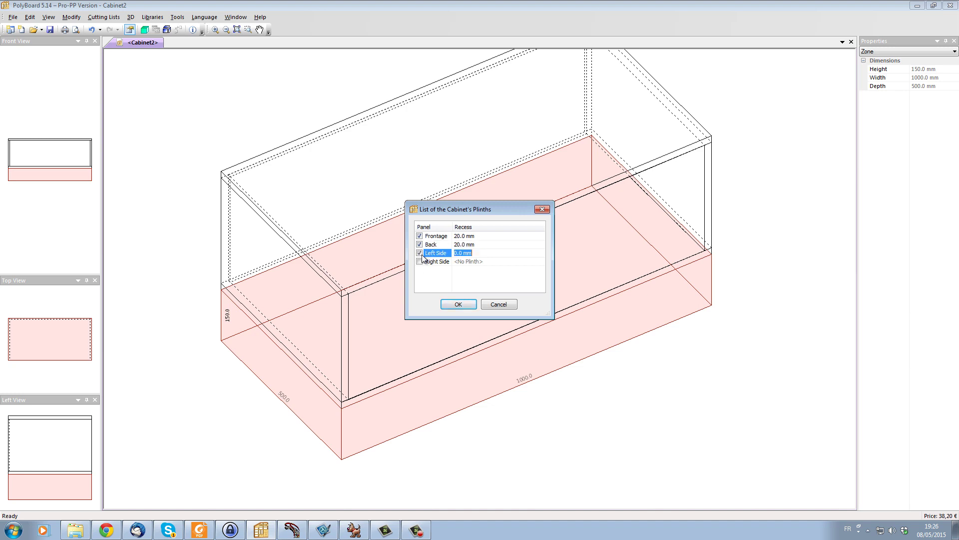
pyautogui.click(420, 261)
pyautogui.write('20')
pyautogui.click(457, 304)
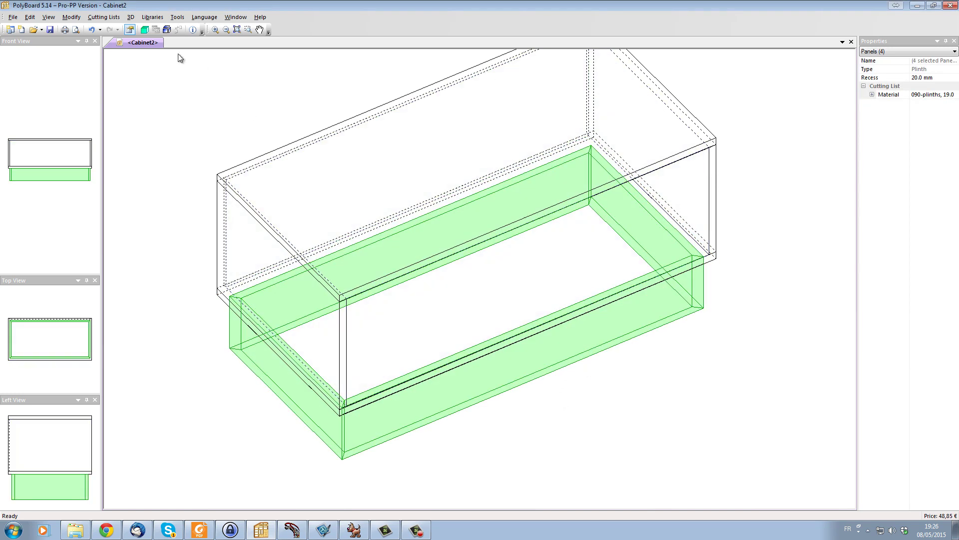
# View the new cabinet in 3D and orbit around to check the plinths
pyautogui.click(144, 29)
pyautogui.moveTo(450, 370); pyautogui.dragTo(657, 376)
pyautogui.moveTo(376, 378); pyautogui.dragTo(350, 381)
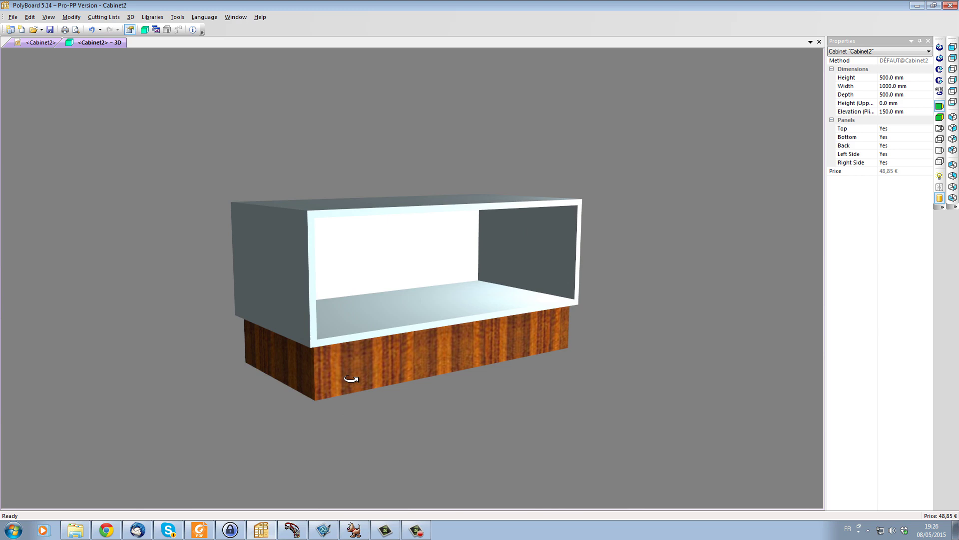
# Back in 2D, explode the cabinet and open Surface Split for the 960 mm front plinth
pyautogui.click(41, 44)
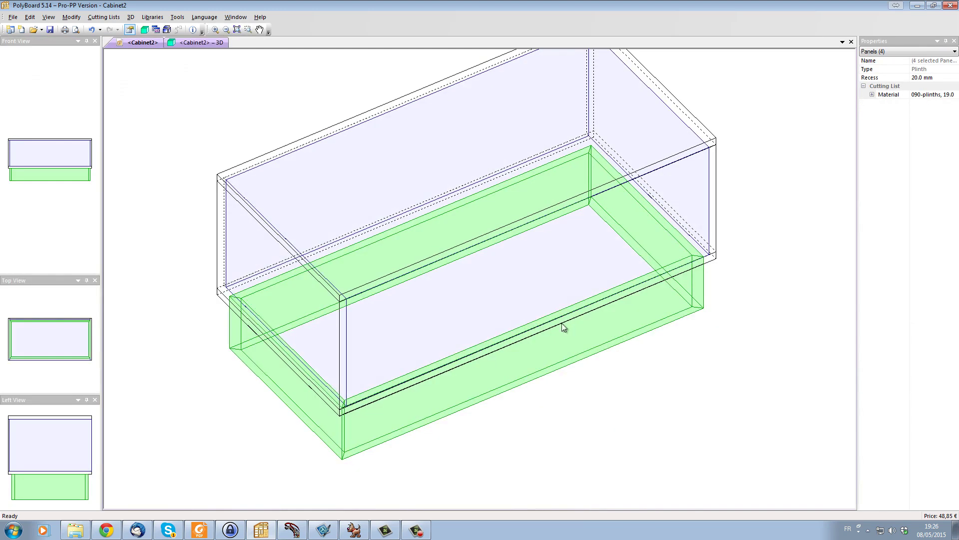
pyautogui.click(166, 29)
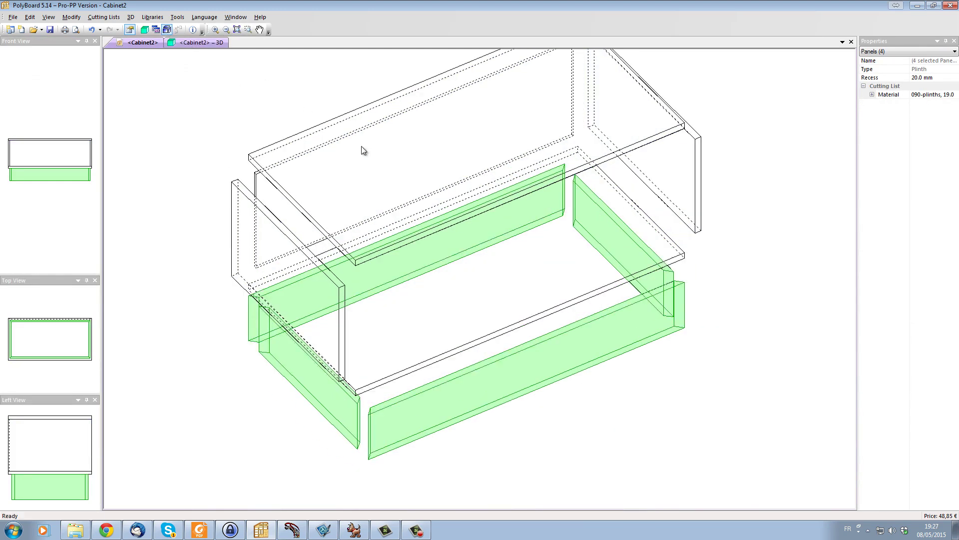
pyautogui.click(614, 335)
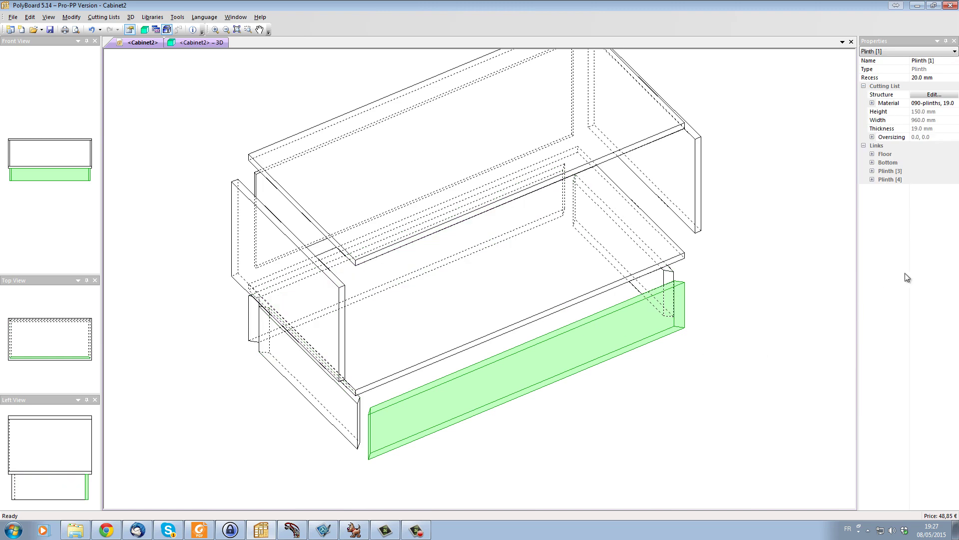
pyautogui.click(922, 95)
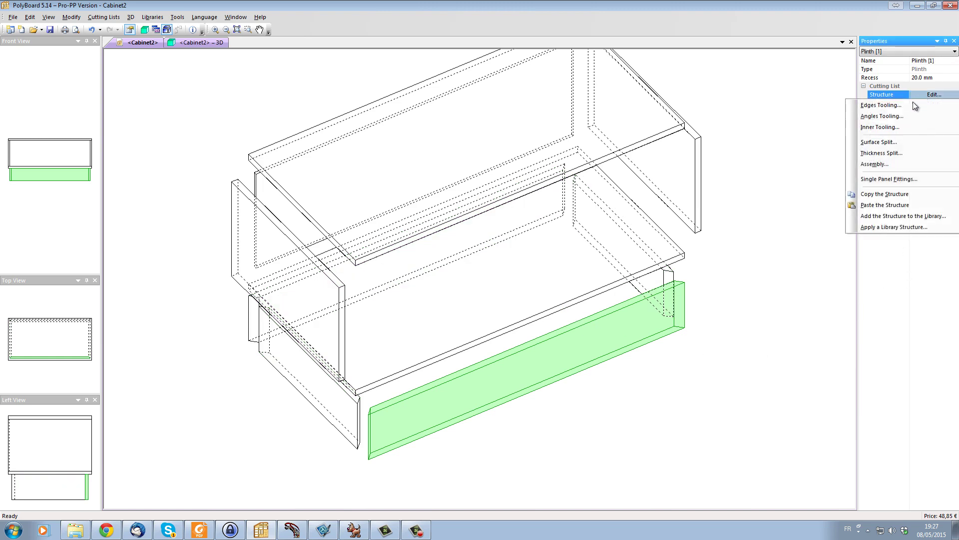
pyautogui.click(898, 142)
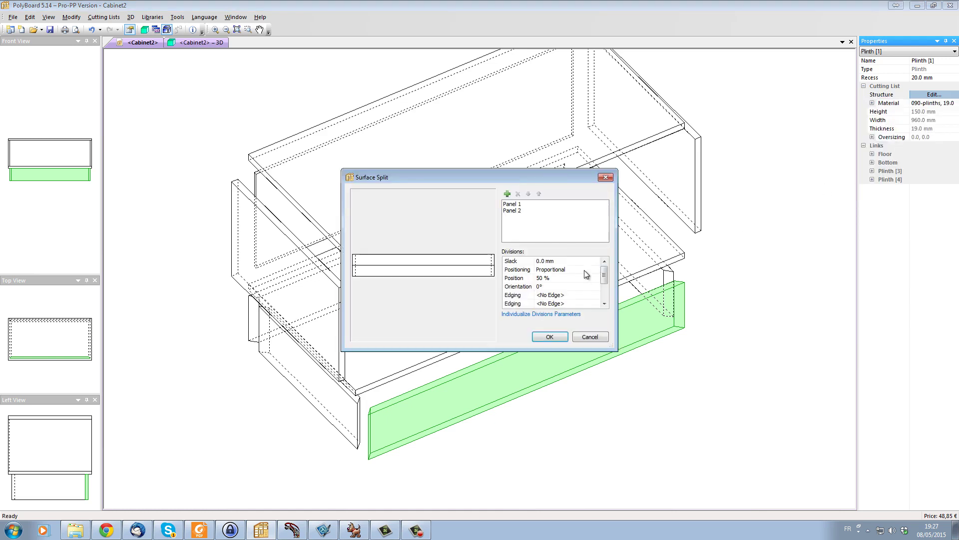
# Set the surface split to three panels with an 80° division angle
pyautogui.click(507, 194)
pyautogui.click(524, 288)
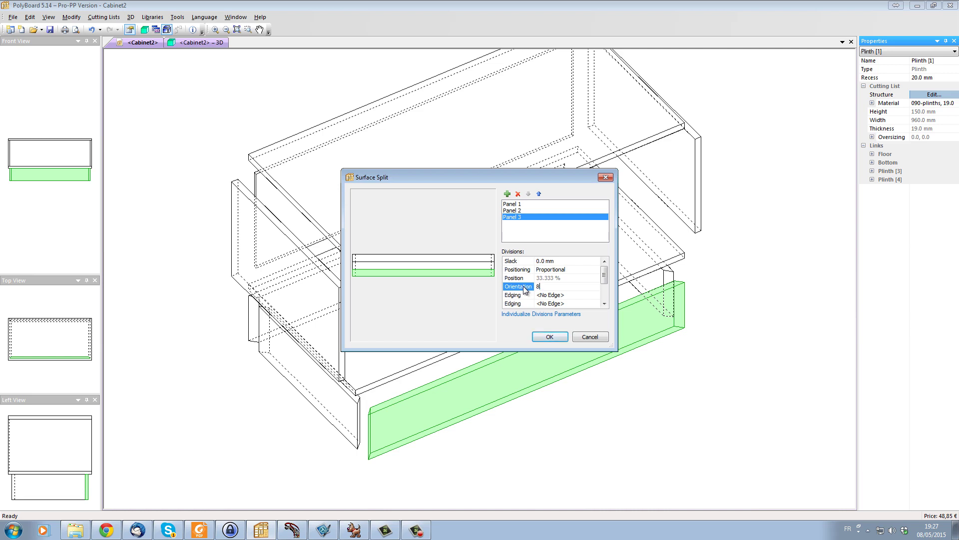
pyautogui.press('Return')
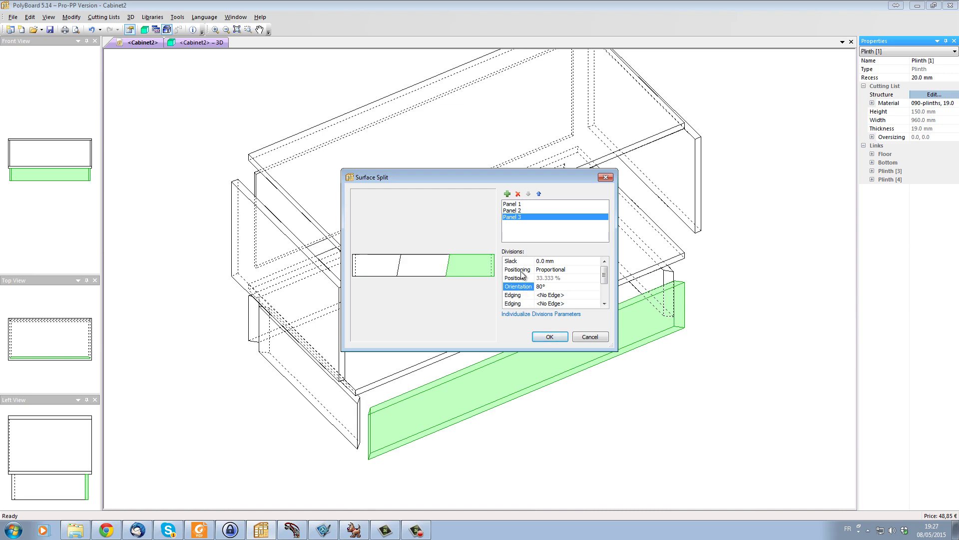
# Position the first cut individually by Distance, 60 mm from the end
pyautogui.click(567, 314)
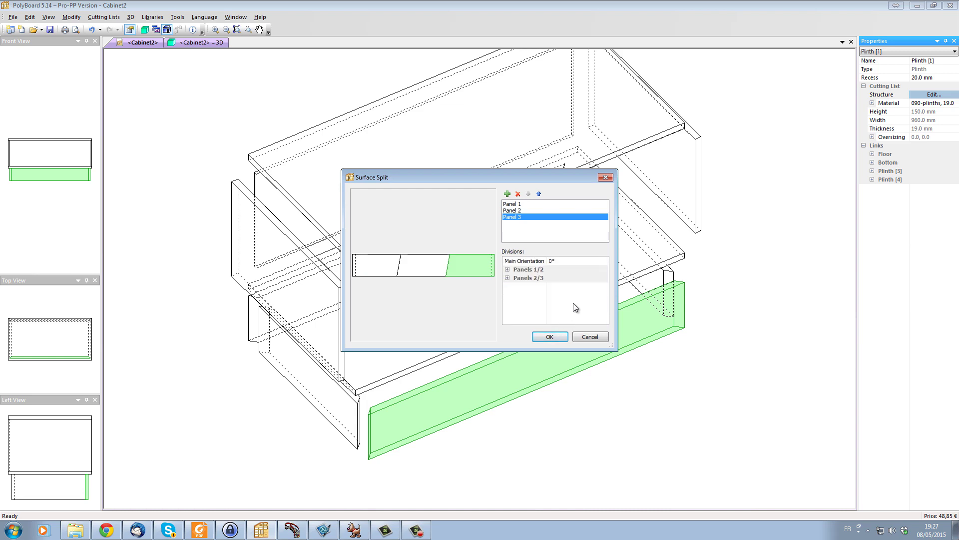
pyautogui.click(507, 270)
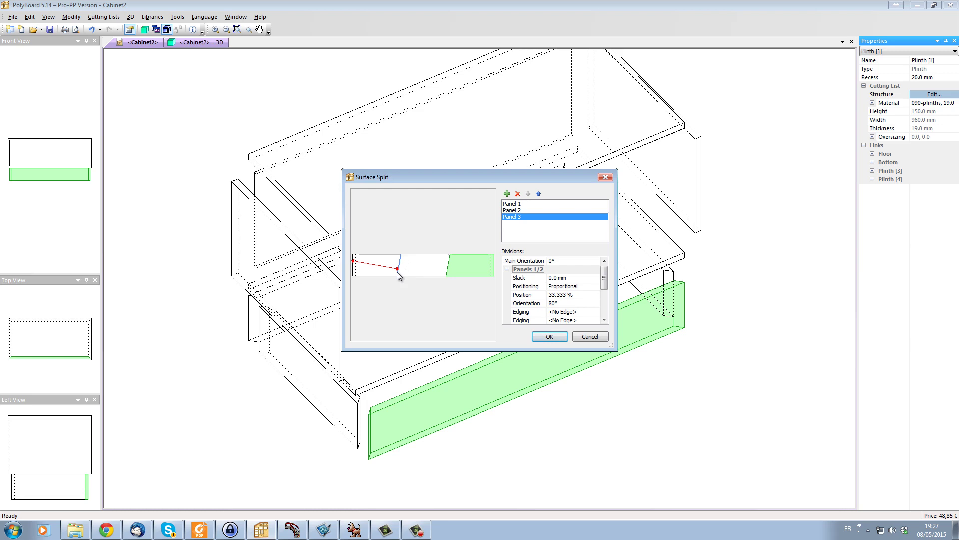
pyautogui.click(593, 287)
pyautogui.click(585, 301)
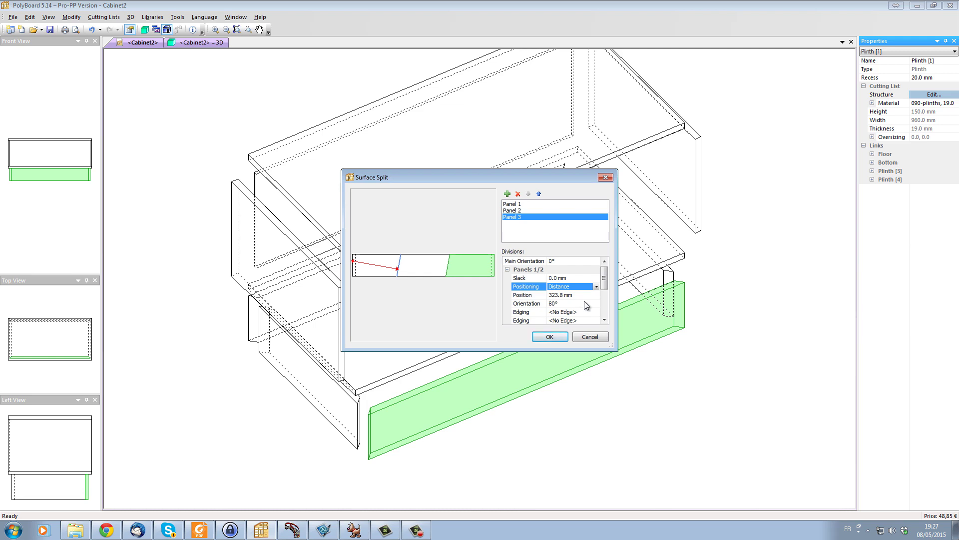
pyautogui.click(538, 297)
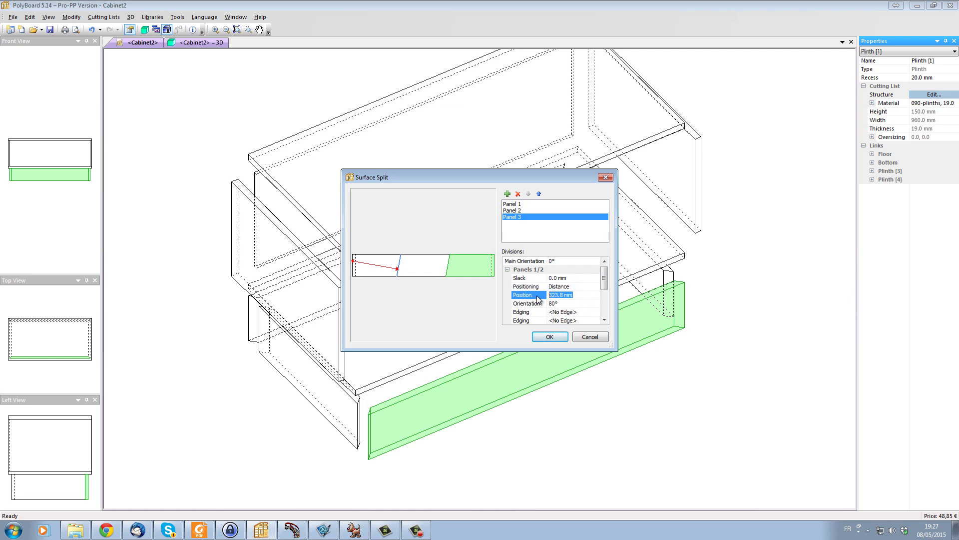
pyautogui.write('60')
pyautogui.press('Return')
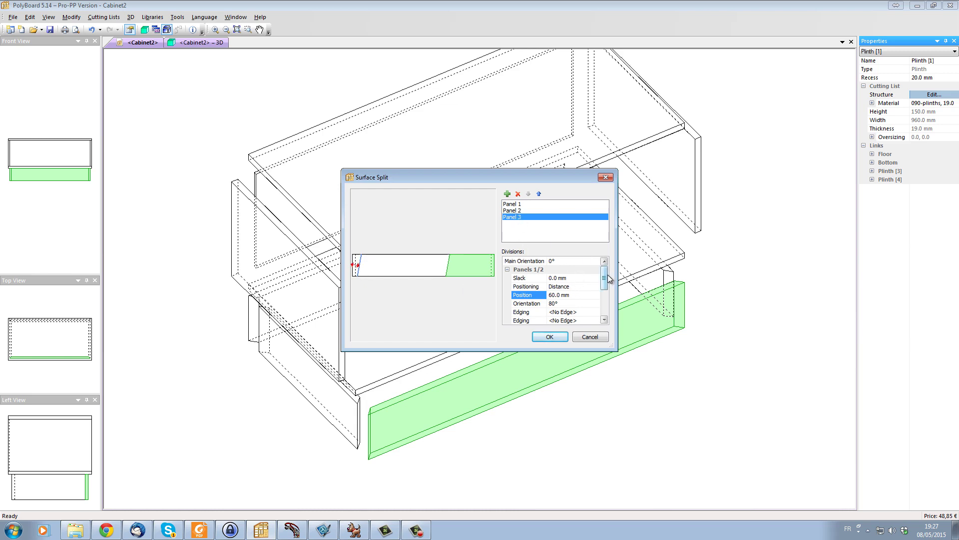
# Angle the second cut (Panels 2/3) at 100°
pyautogui.scroll(-2, 606, 280)
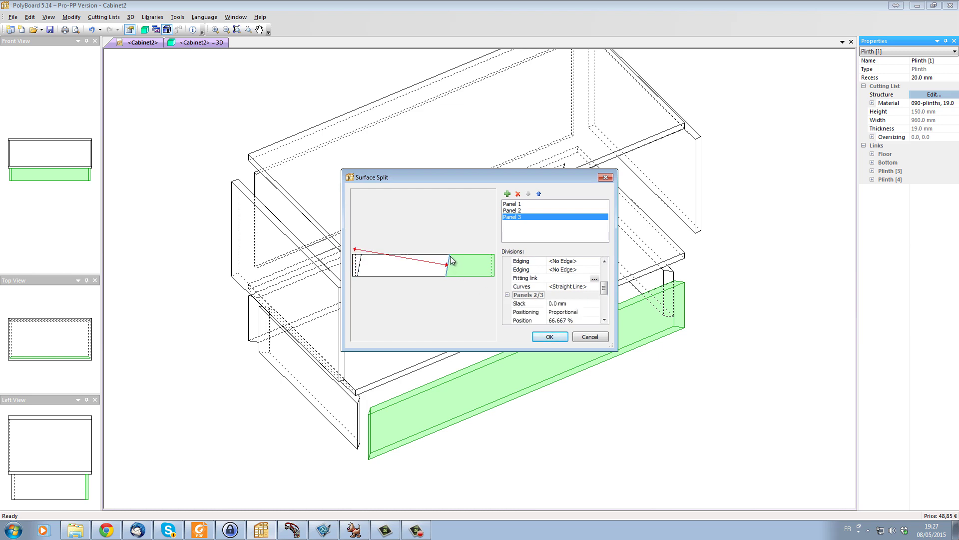
pyautogui.moveTo(604, 290); pyautogui.dragTo(604, 298)
pyautogui.click(548, 305)
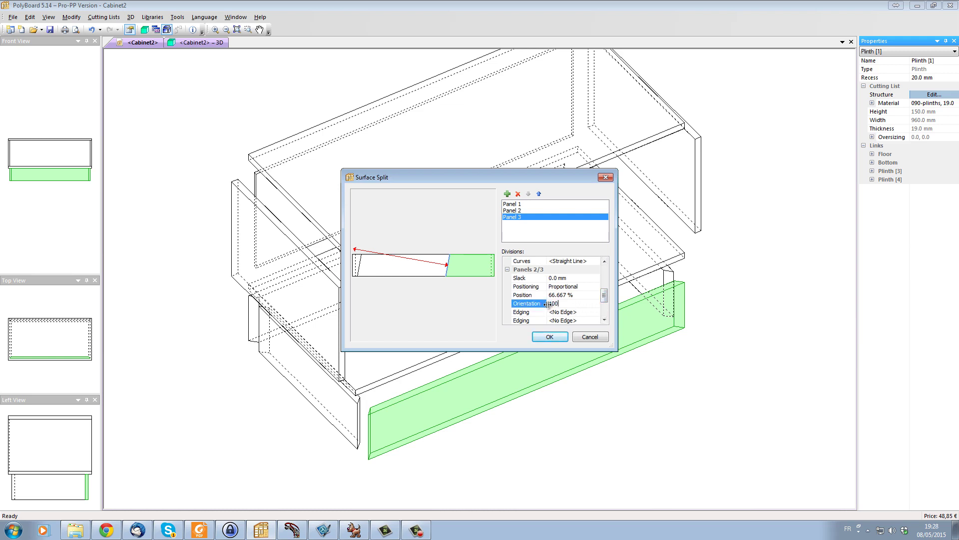
pyautogui.press('Return')
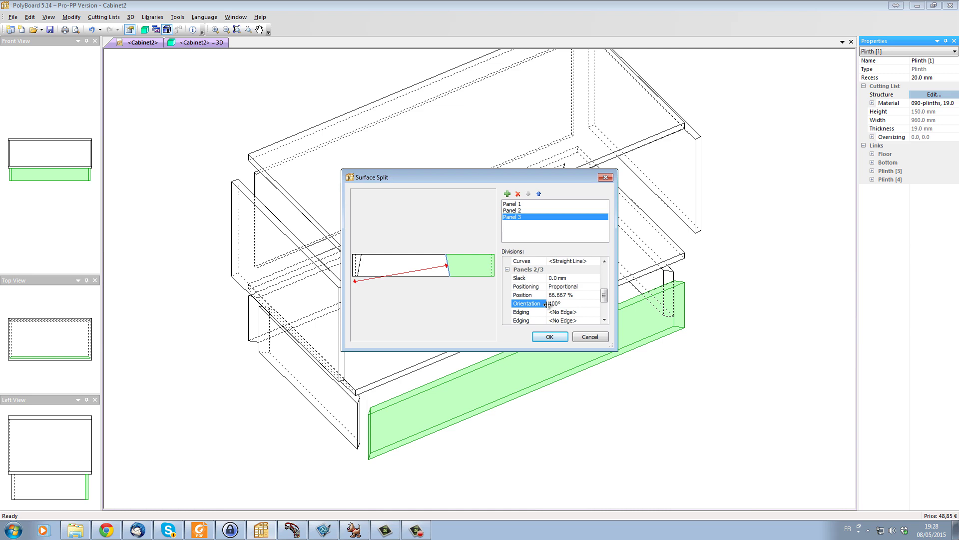
# Place the second cut 60 mm by Opposite Distance and apply the three-panel split
pyautogui.click(565, 286)
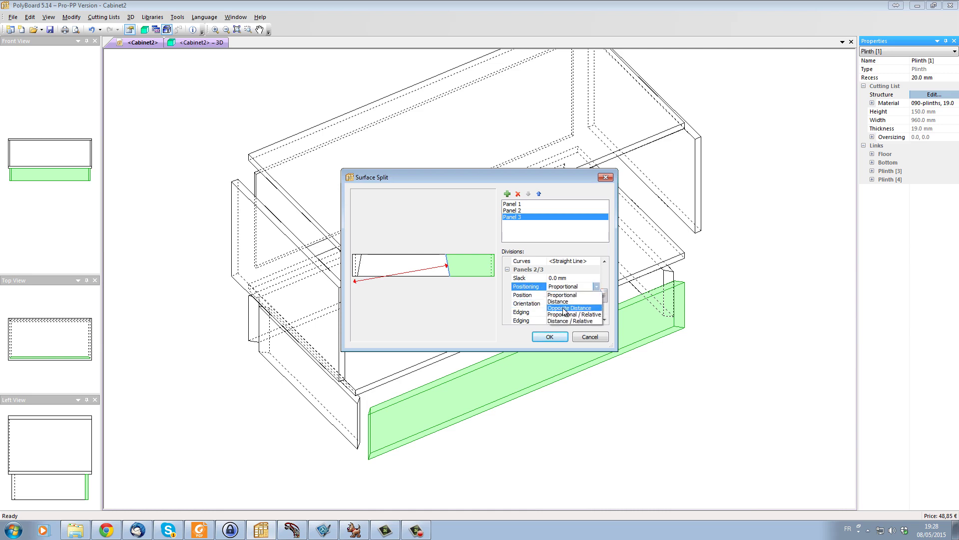
pyautogui.click(565, 308)
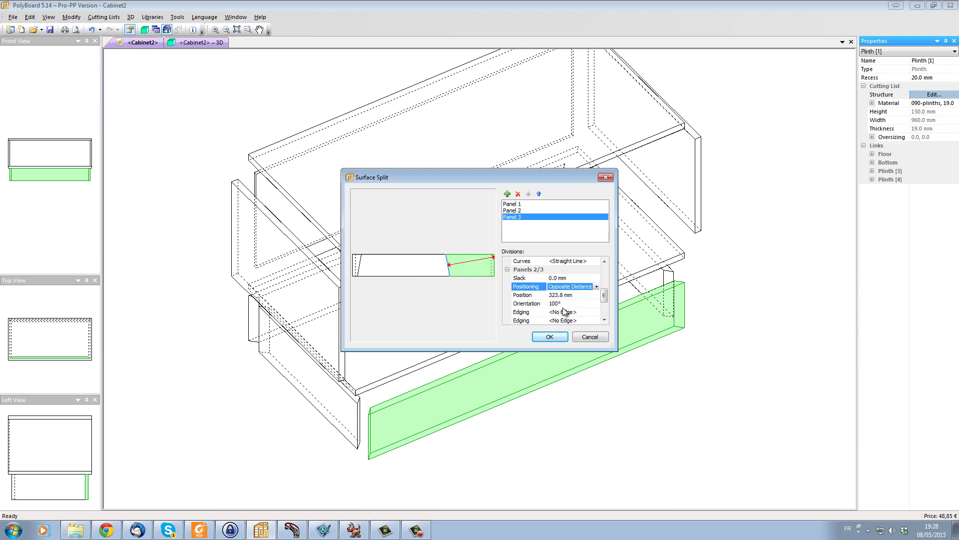
pyautogui.click(577, 297)
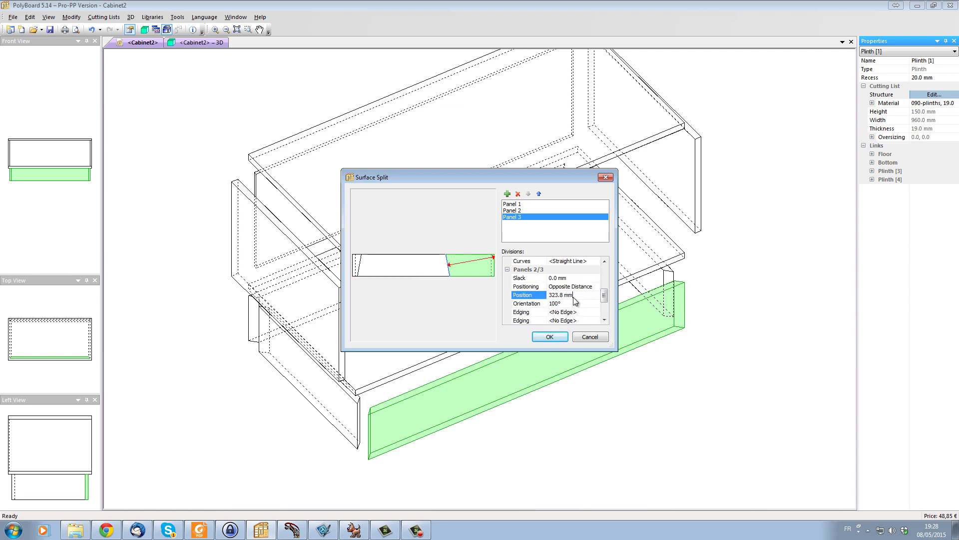
pyautogui.write('60')
pyautogui.click(577, 287)
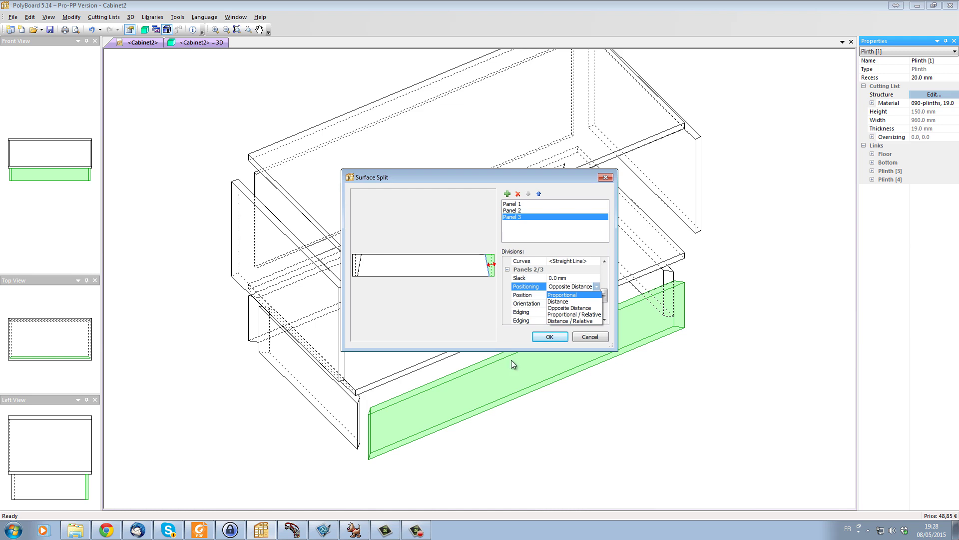
pyautogui.click(559, 335)
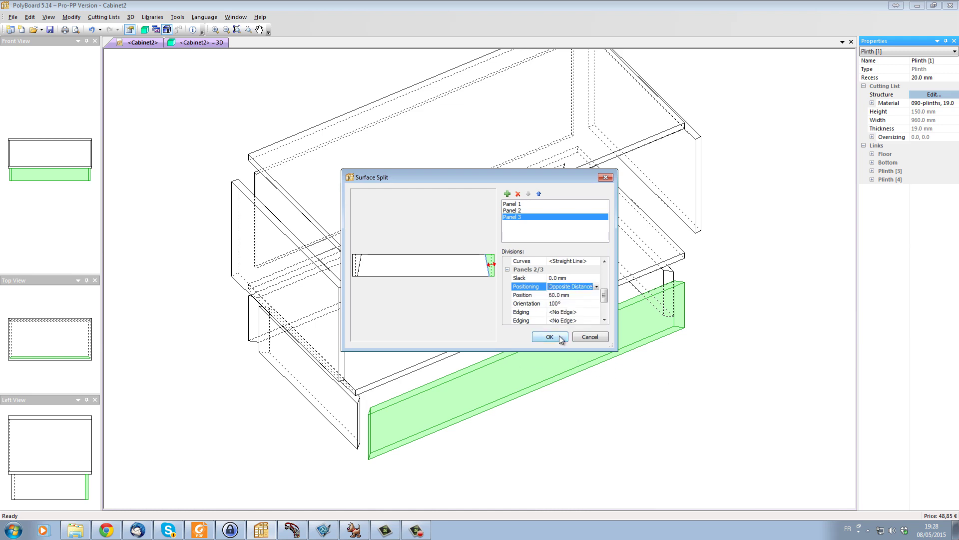
pyautogui.click(555, 335)
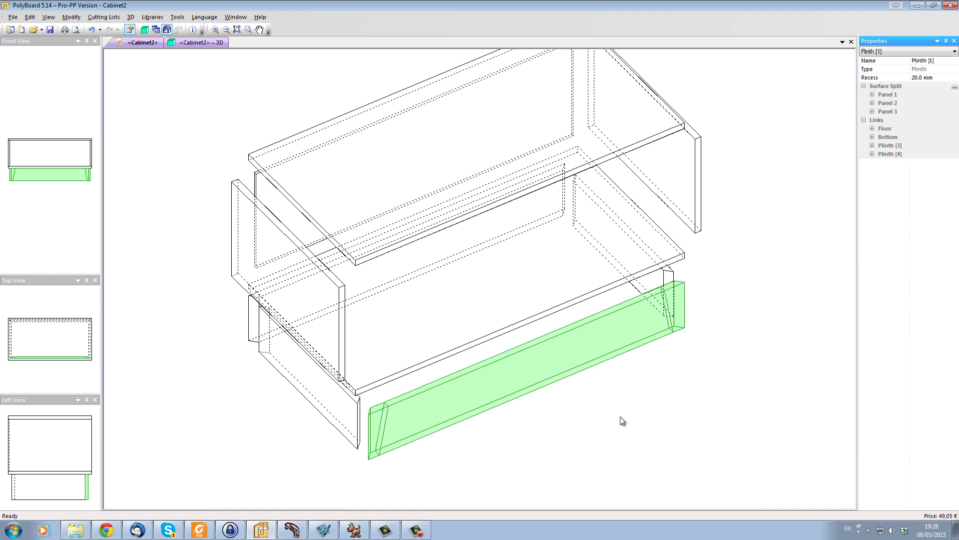
# Set Panel 2's material to <Nil Panel> and copy the surface split structure
pyautogui.click(629, 299)
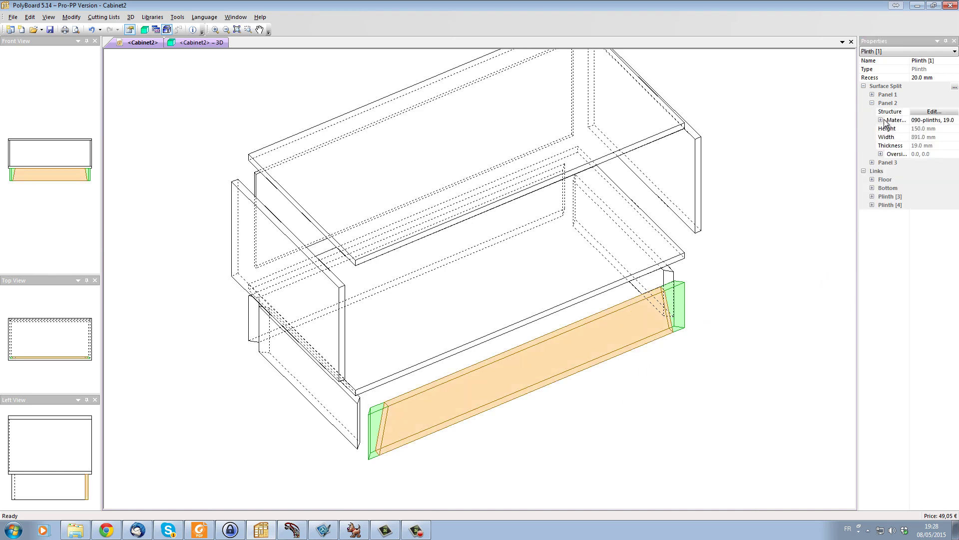
pyautogui.click(926, 121)
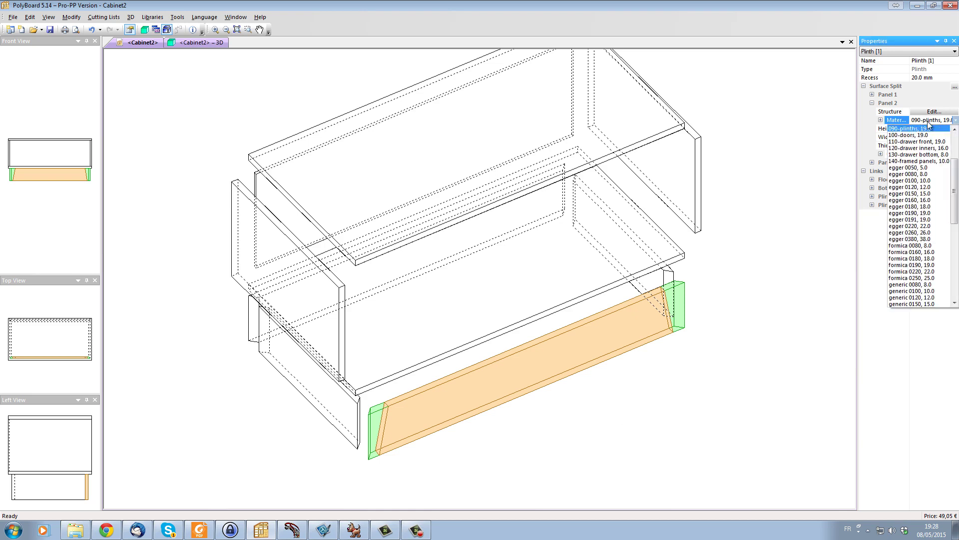
pyautogui.scroll(3, 931, 174)
pyautogui.click(932, 148)
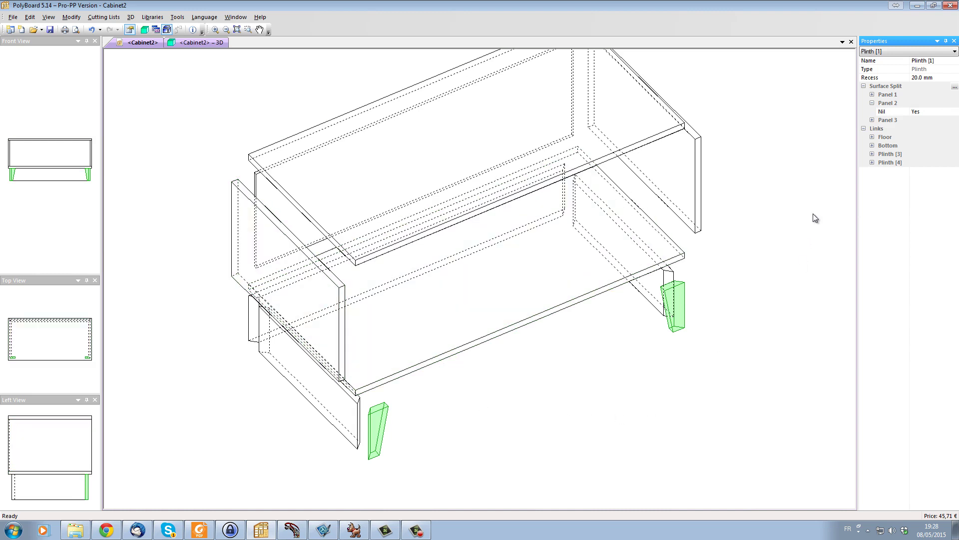
pyautogui.click(955, 88)
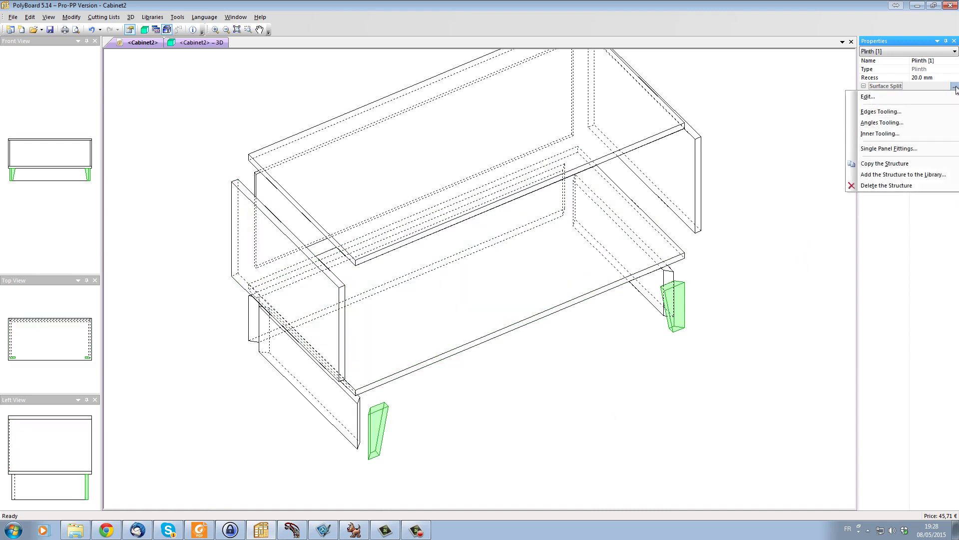
pyautogui.click(900, 164)
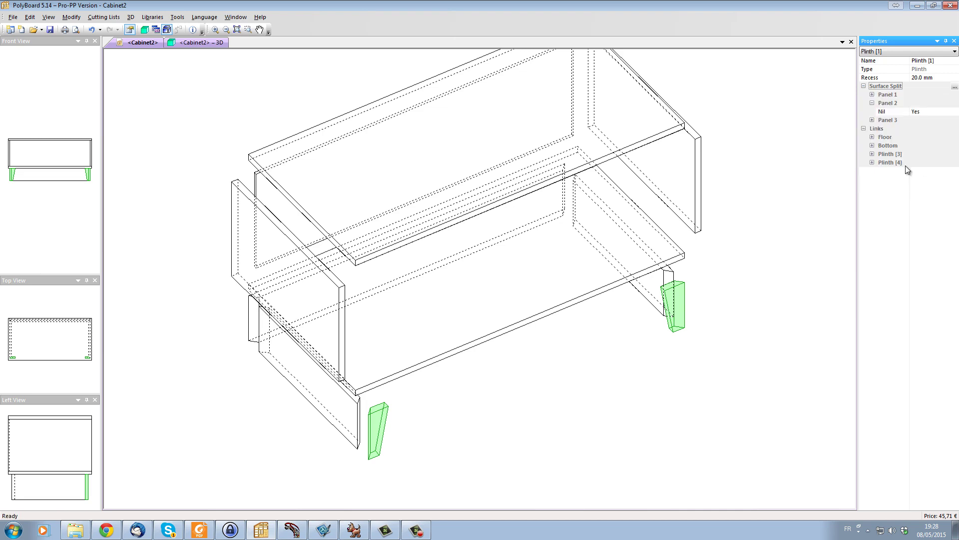
# Paste the leg split onto the left, right and back plinths, then leave exploded view
pyautogui.click(359, 406)
pyautogui.rightClick(356, 279)
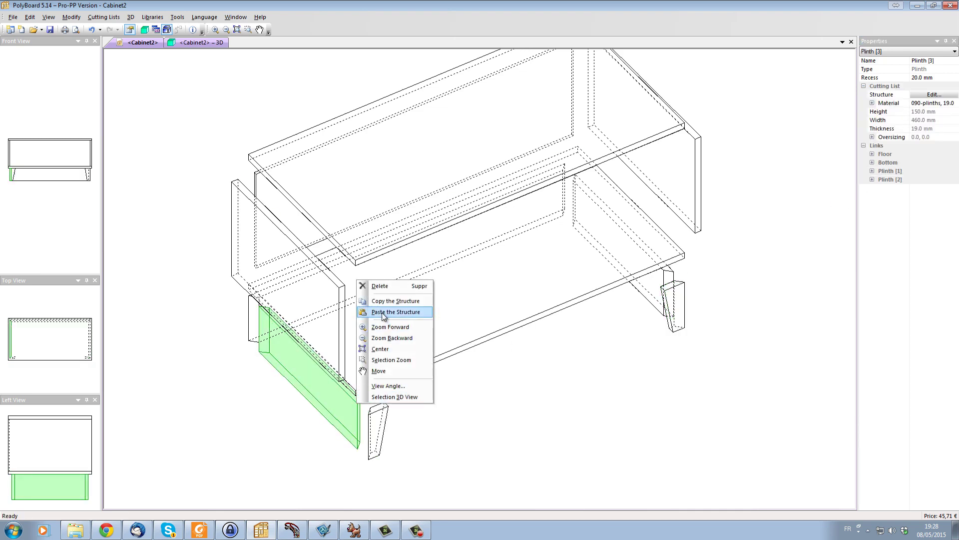
pyautogui.click(382, 311)
pyautogui.click(673, 274)
pyautogui.rightClick(673, 274)
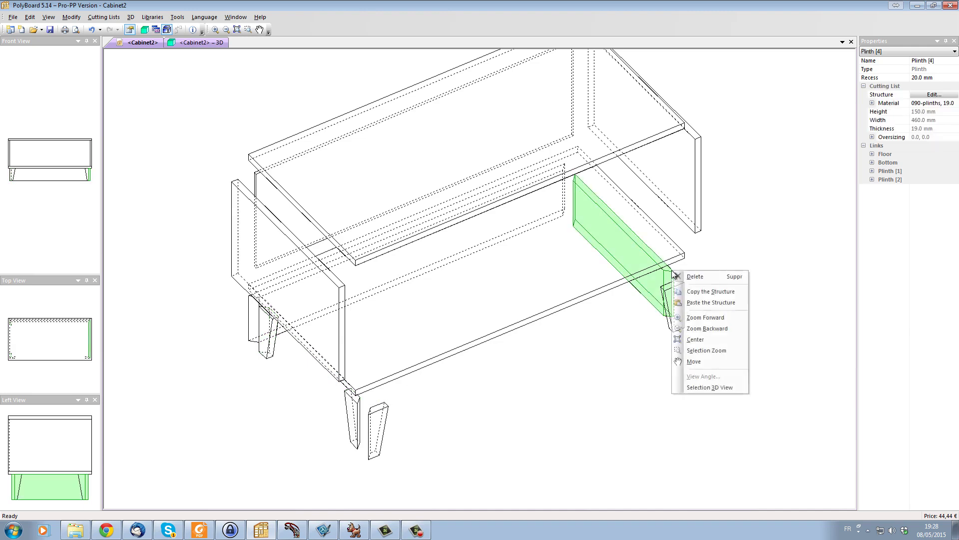
pyautogui.click(696, 302)
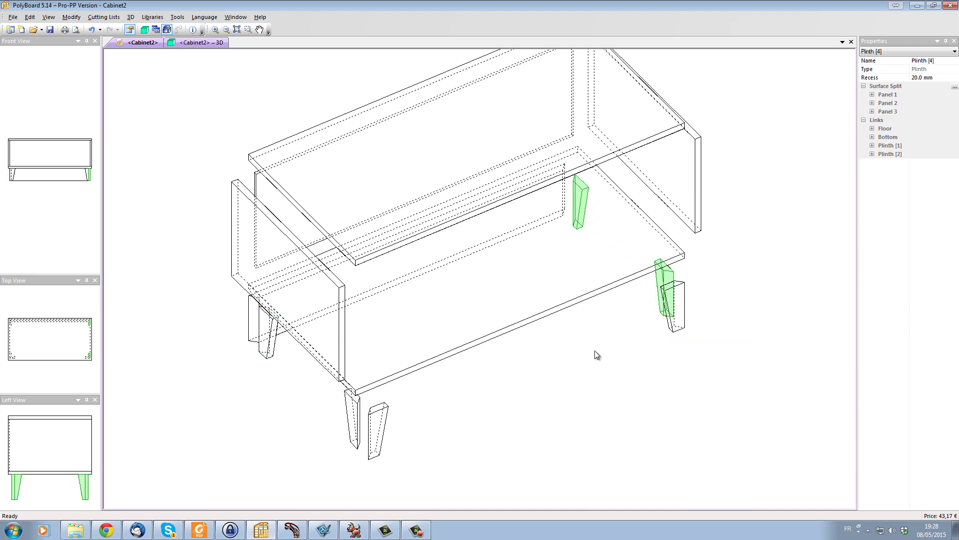
pyautogui.click(253, 320)
pyautogui.rightClick(252, 318)
pyautogui.click(267, 350)
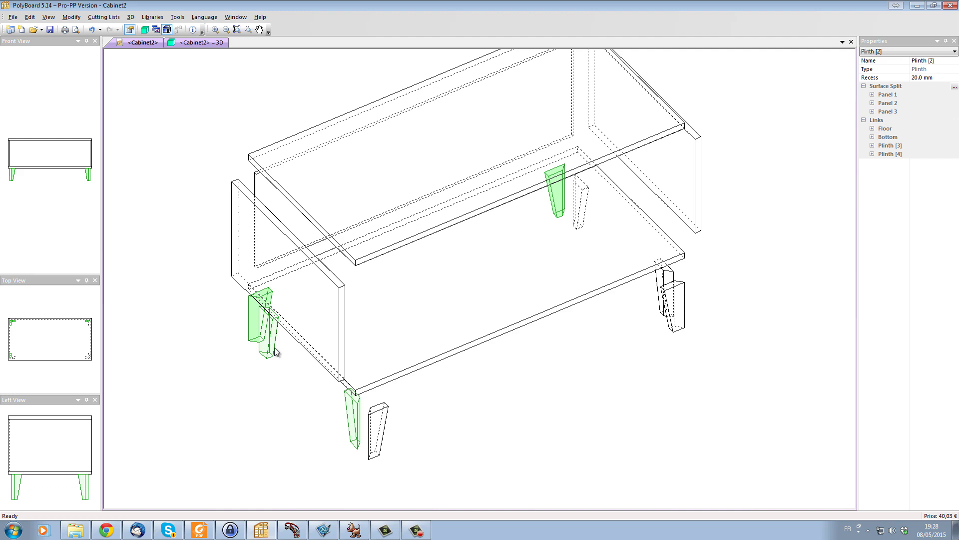
pyautogui.click(167, 31)
# In the Cabinet2 3D view, orbit through angled side, elevated front and straight-on views
pyautogui.click(208, 45)
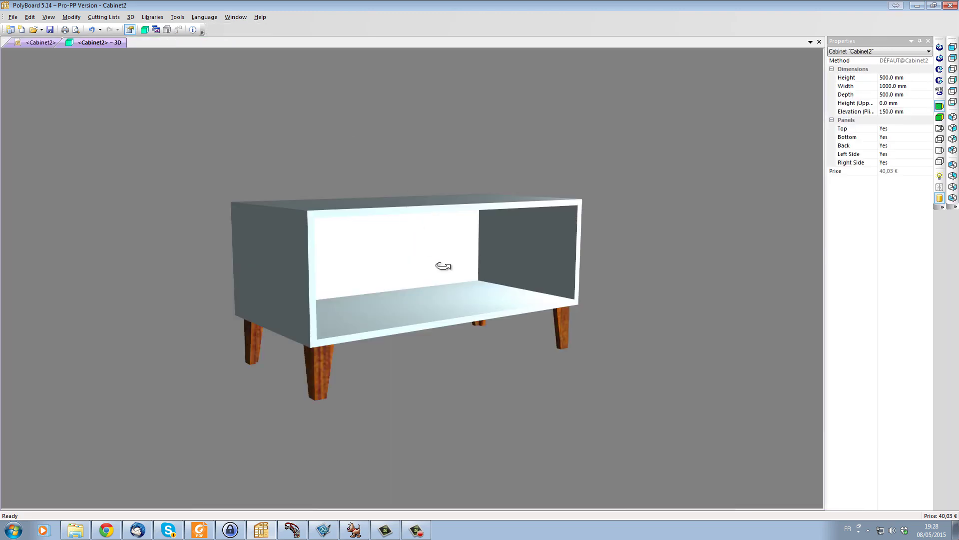
pyautogui.moveTo(269, 342); pyautogui.dragTo(419, 392)
pyautogui.moveTo(505, 401); pyautogui.dragTo(493, 337)
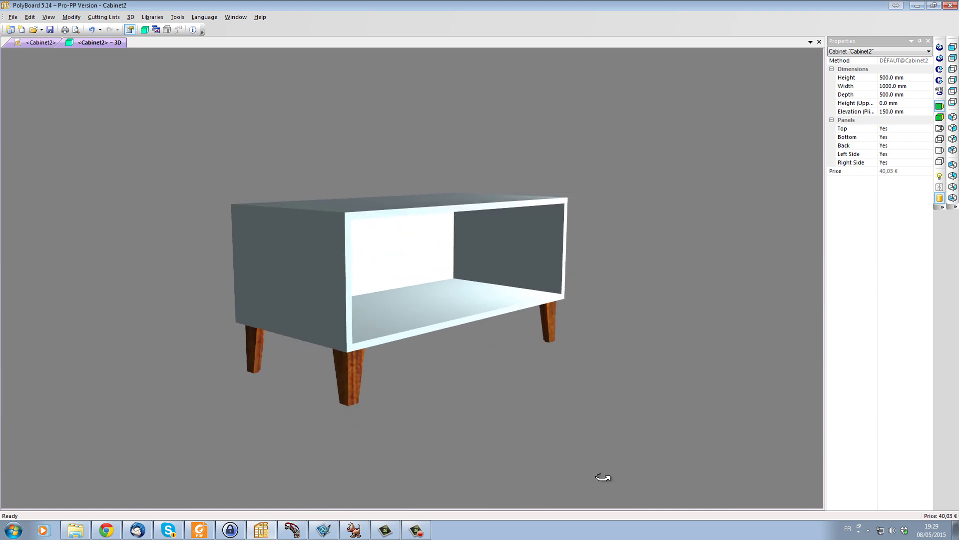
pyautogui.moveTo(484, 381); pyautogui.dragTo(485, 403)
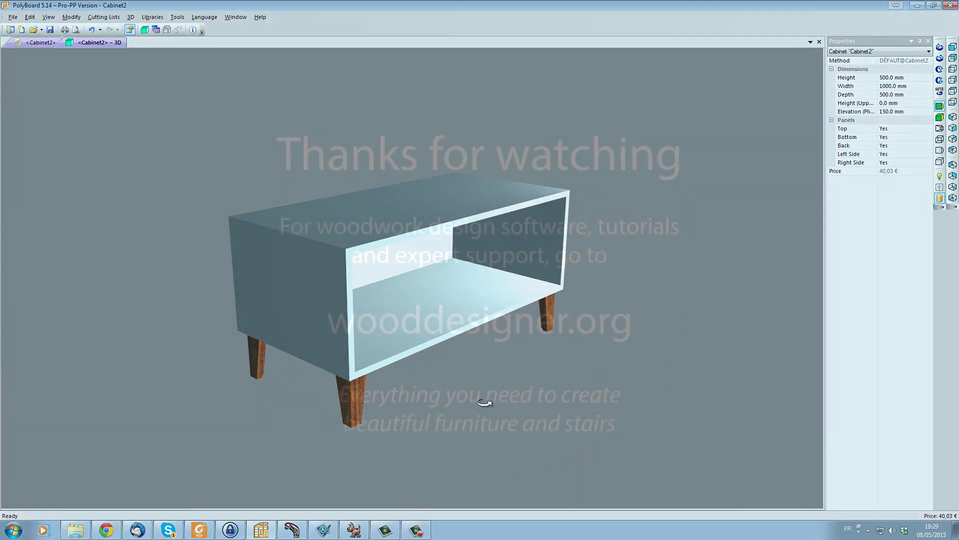